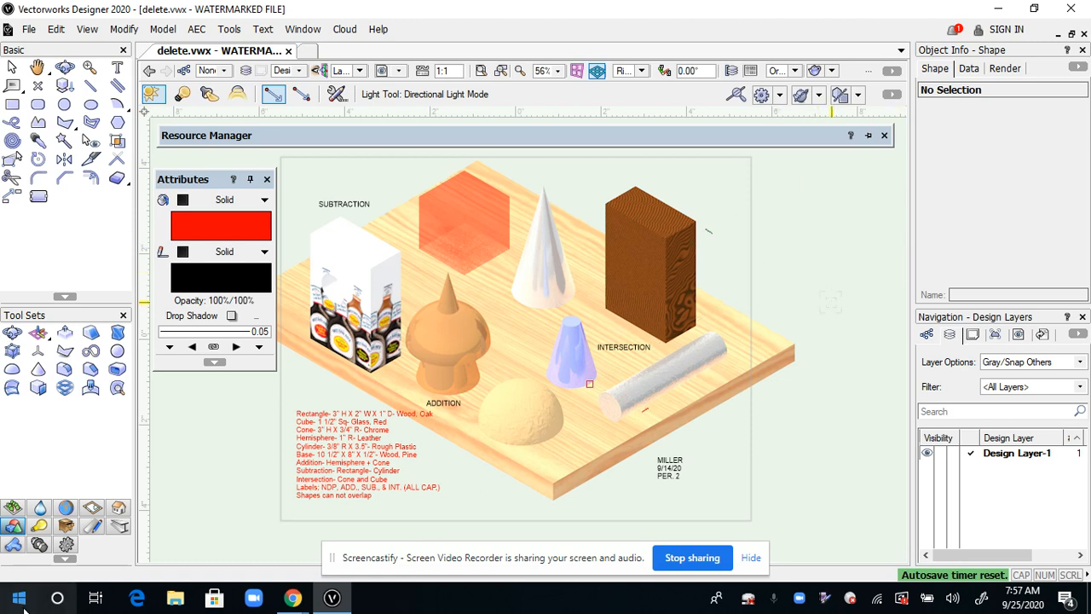
- Switch the rendering mode to OpenGL and cancel the accidentally started directional light
scroll(832, 301, down, 2)
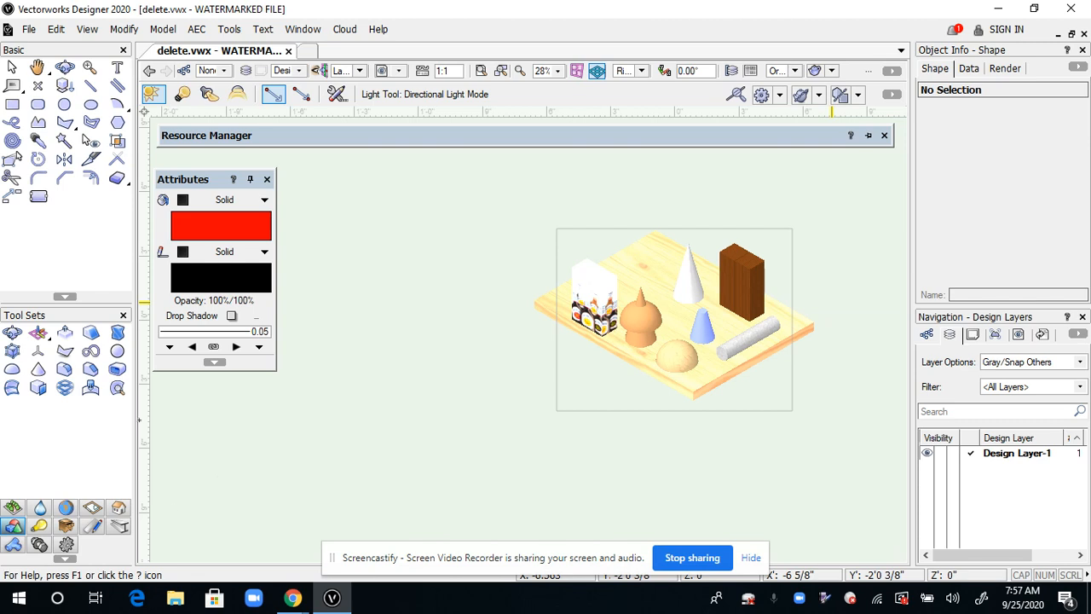
scroll(210, 474, down, 2)
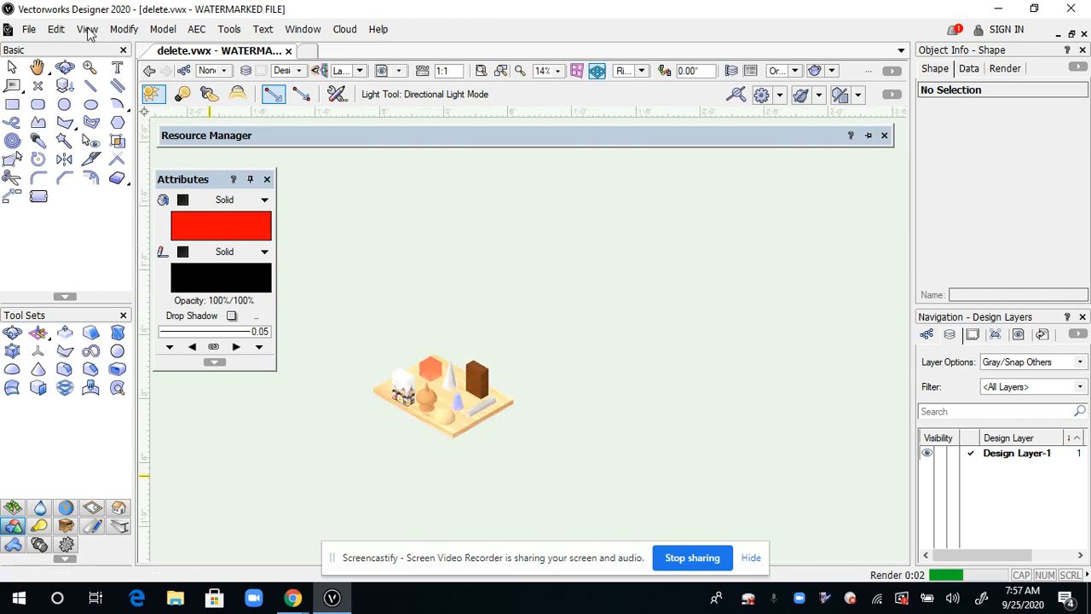
click(88, 31)
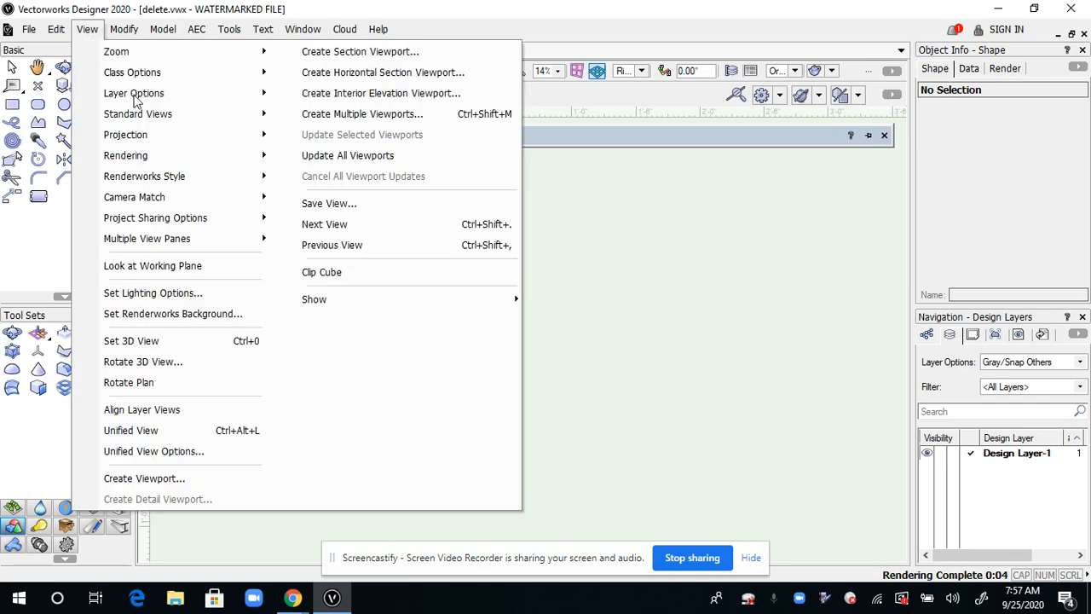
mouse_move(145, 158)
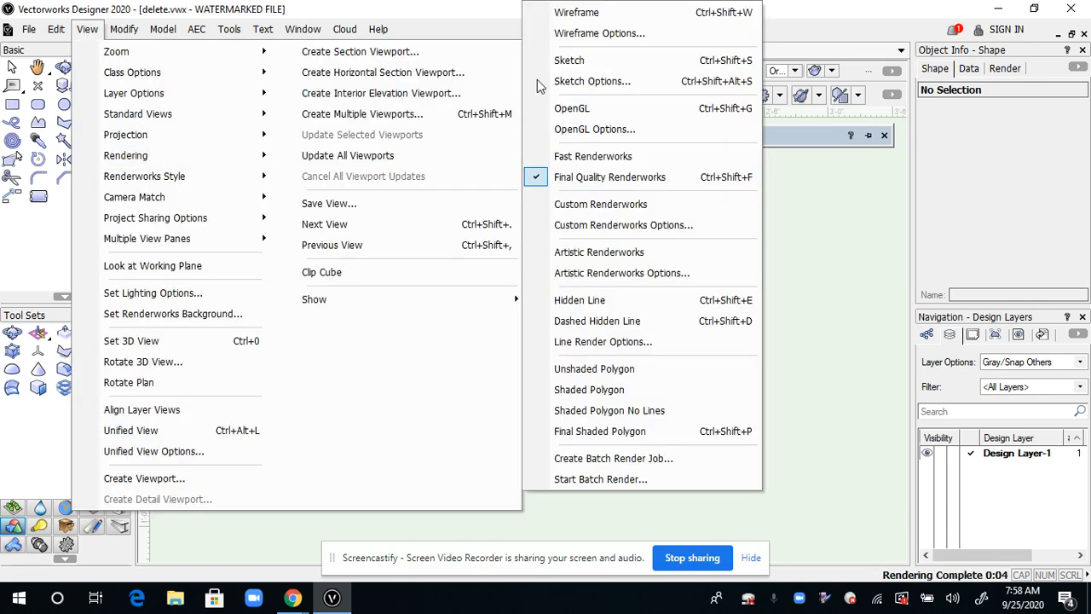
click(577, 112)
click(574, 112)
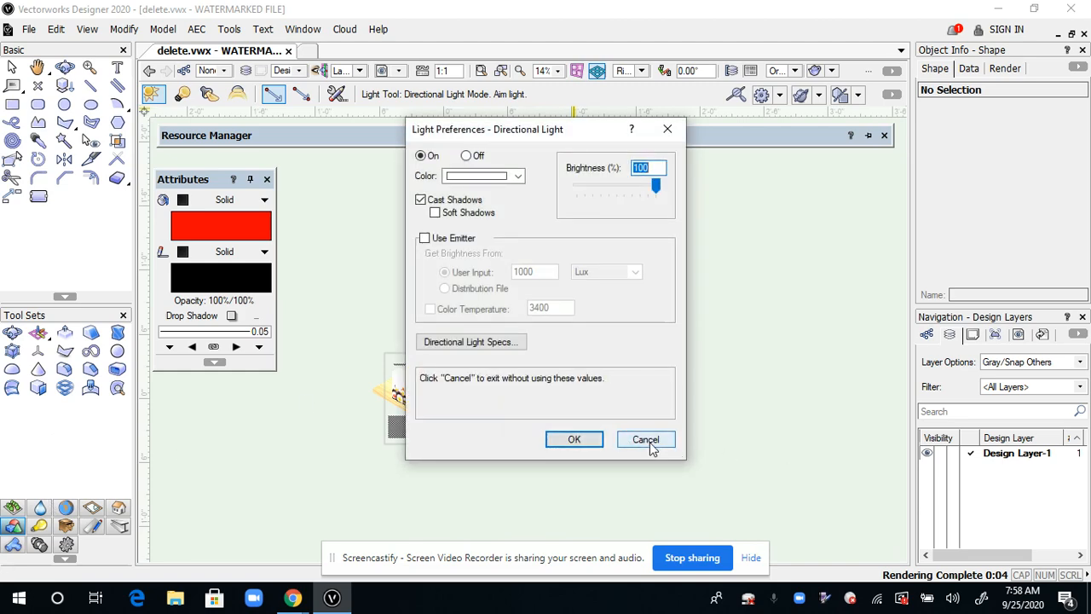
click(649, 443)
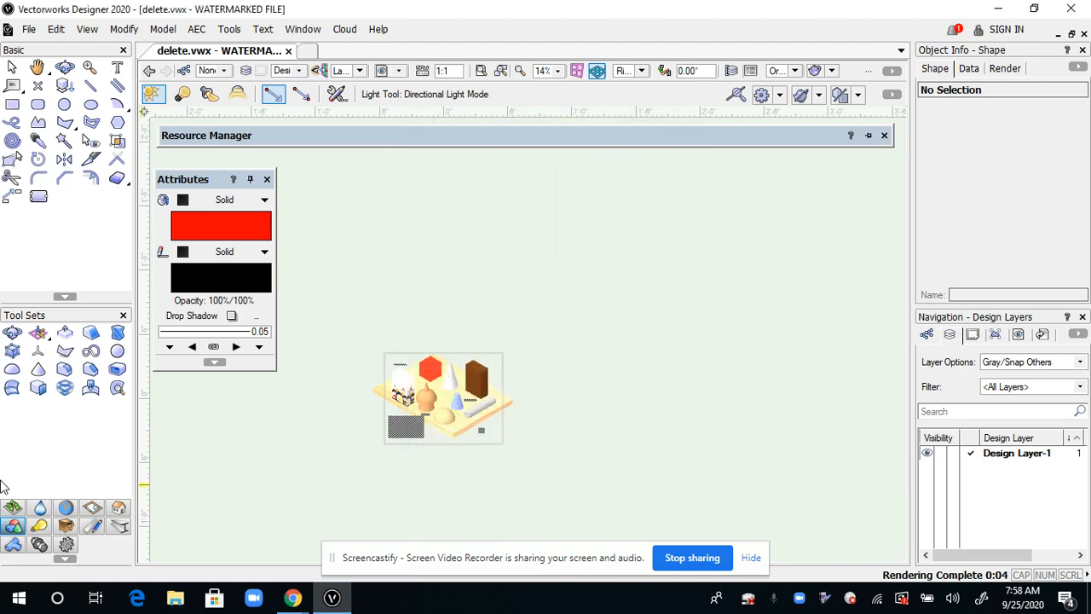
- Switch the model to Wireframe rendering and place a directional light in the empty space beside the base, turned on with Cast Shadows and 100% brightness
click(40, 527)
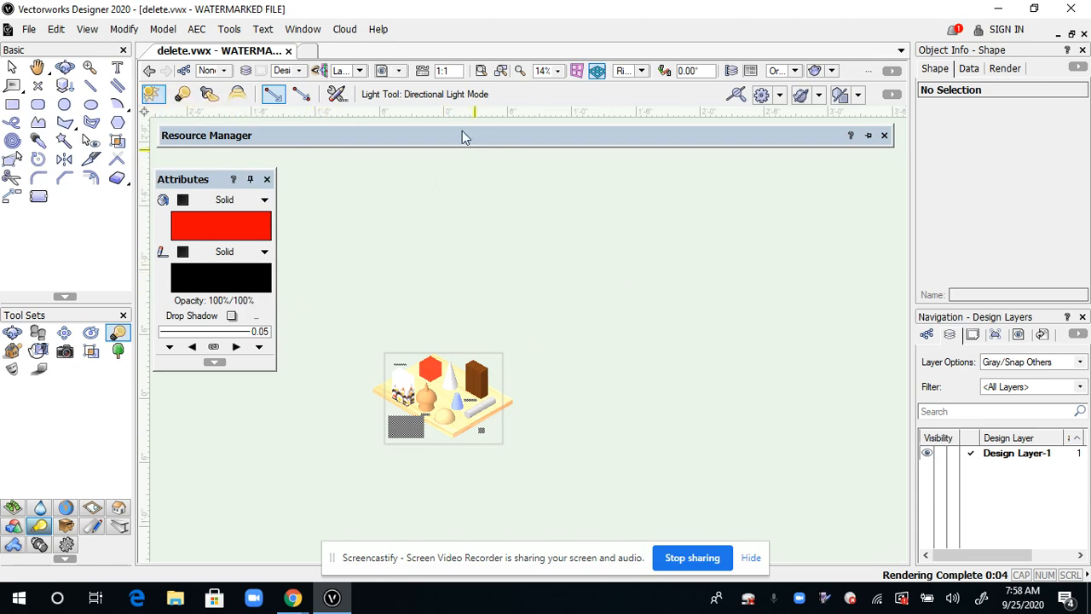
click(88, 30)
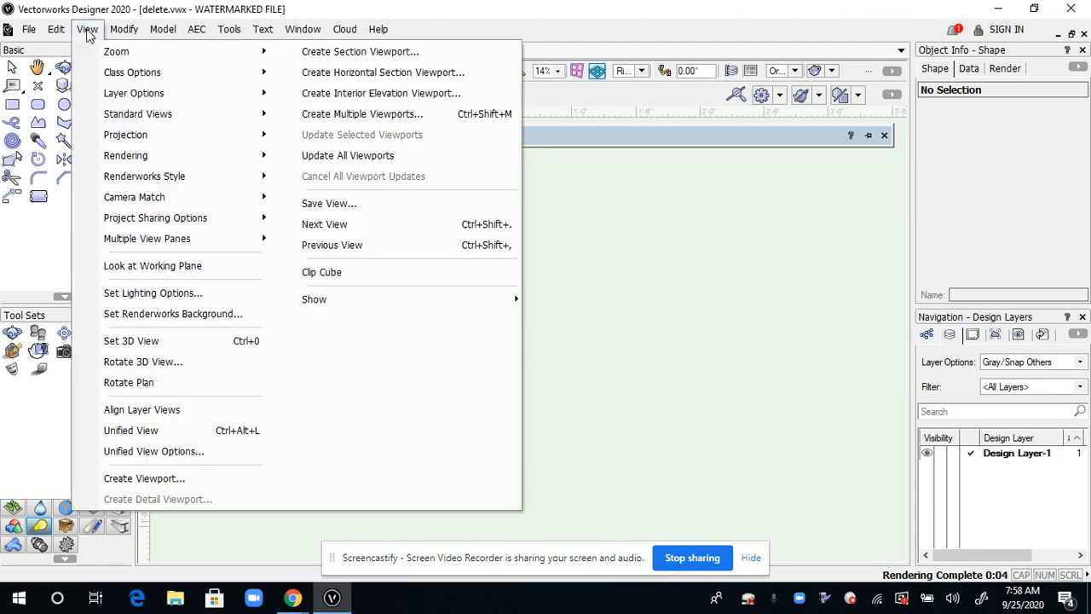
mouse_move(135, 102)
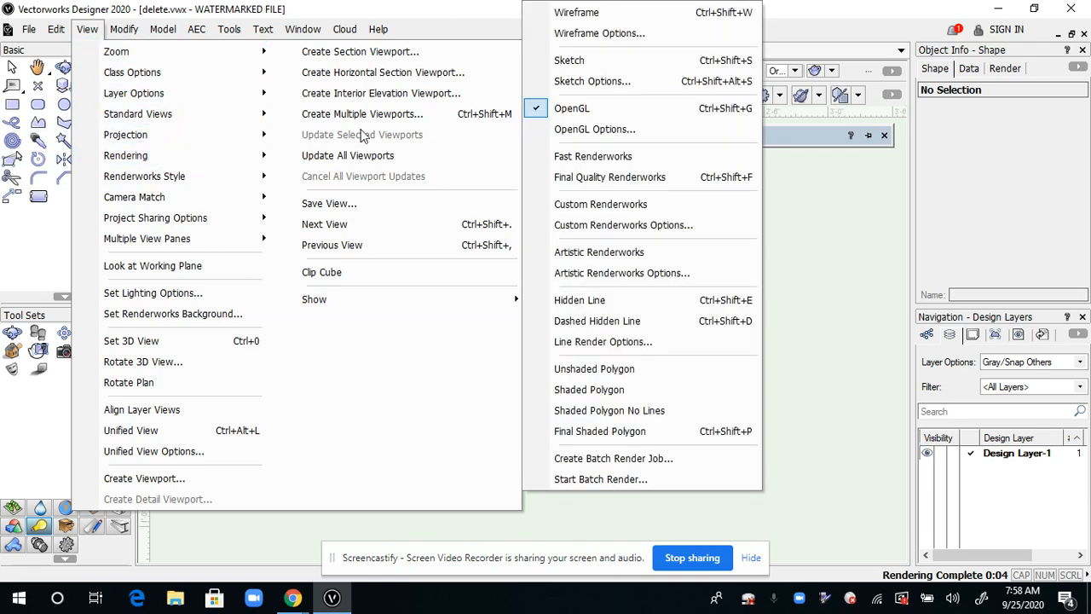
mouse_move(170, 157)
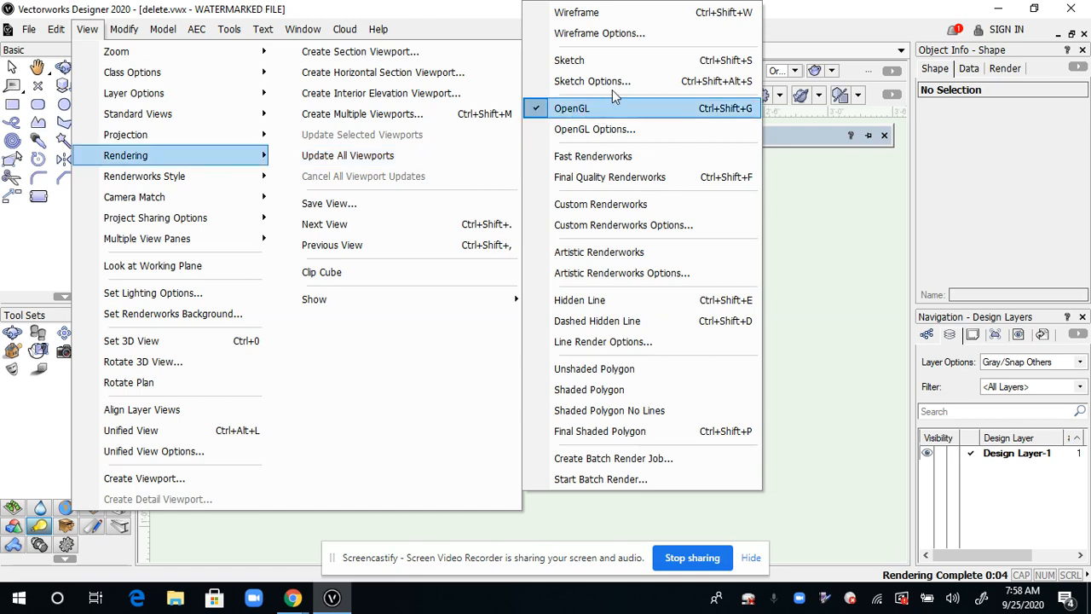
click(616, 17)
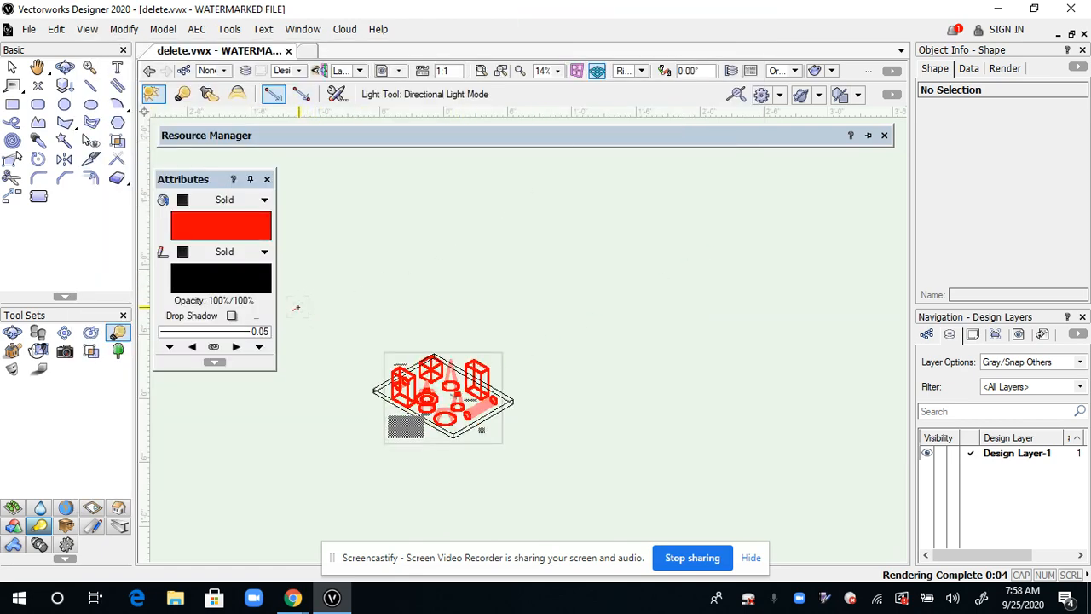
click(298, 311)
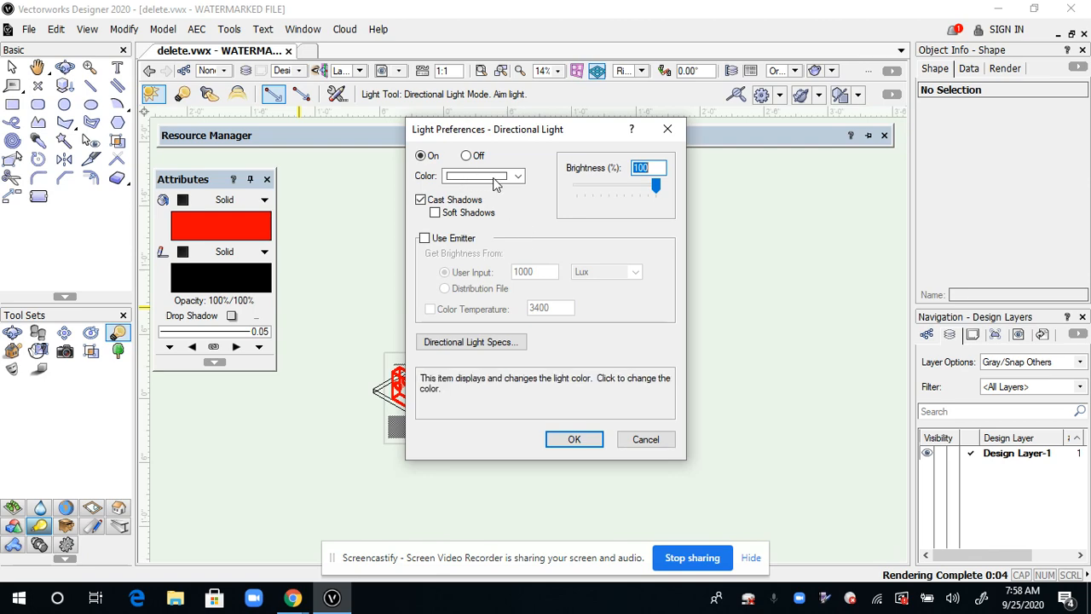
click(575, 440)
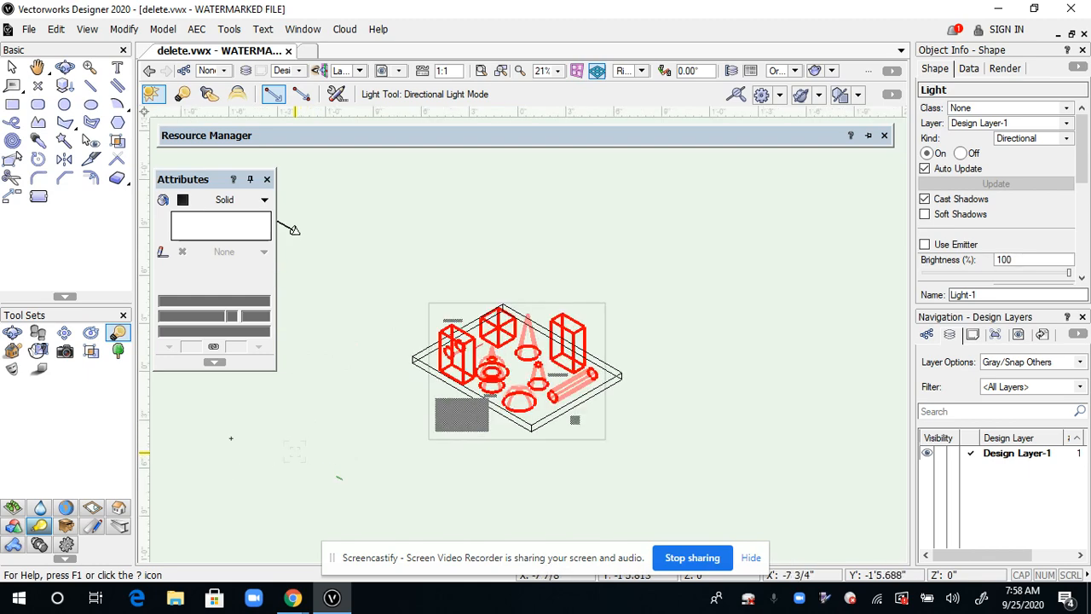
- Select the new directional light and adjust its direction with its aiming handles
middle_drag(356, 416, 500, 453)
scroll(441, 284, up, 2)
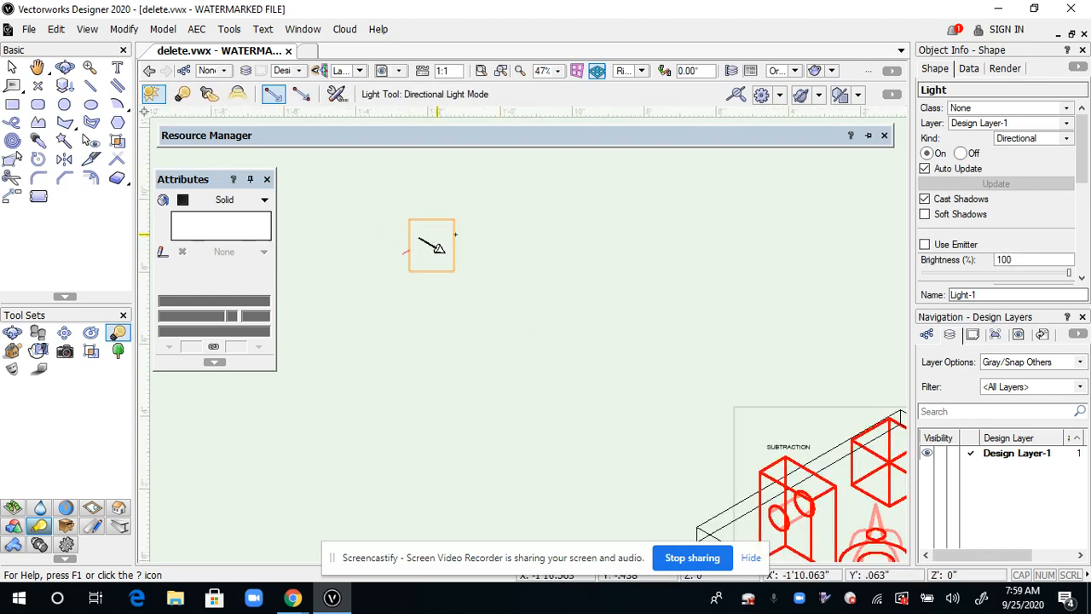
scroll(606, 307, down, 2)
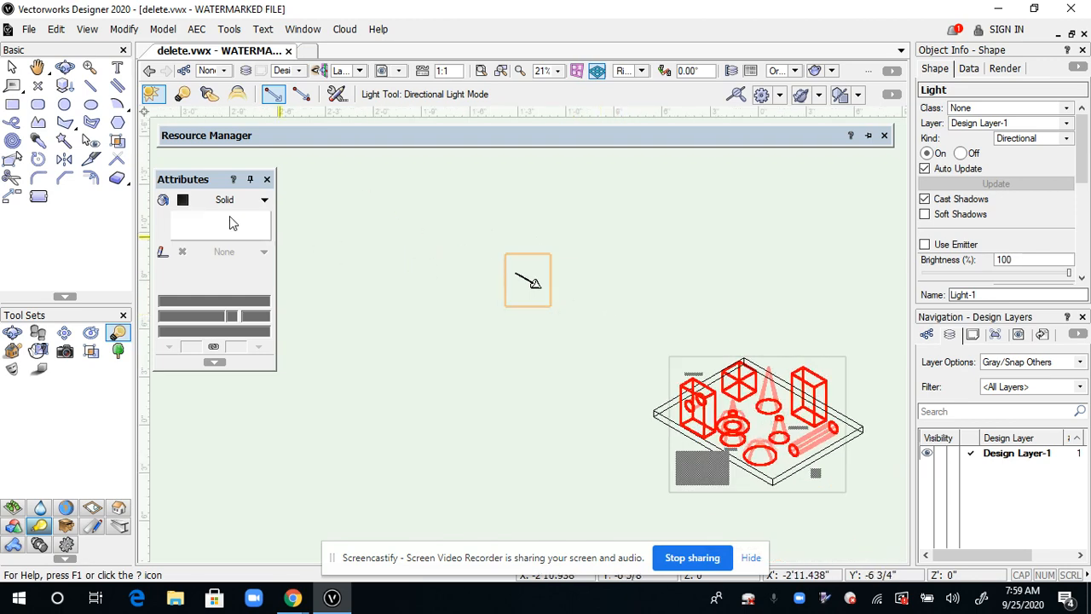
click(13, 66)
click(515, 280)
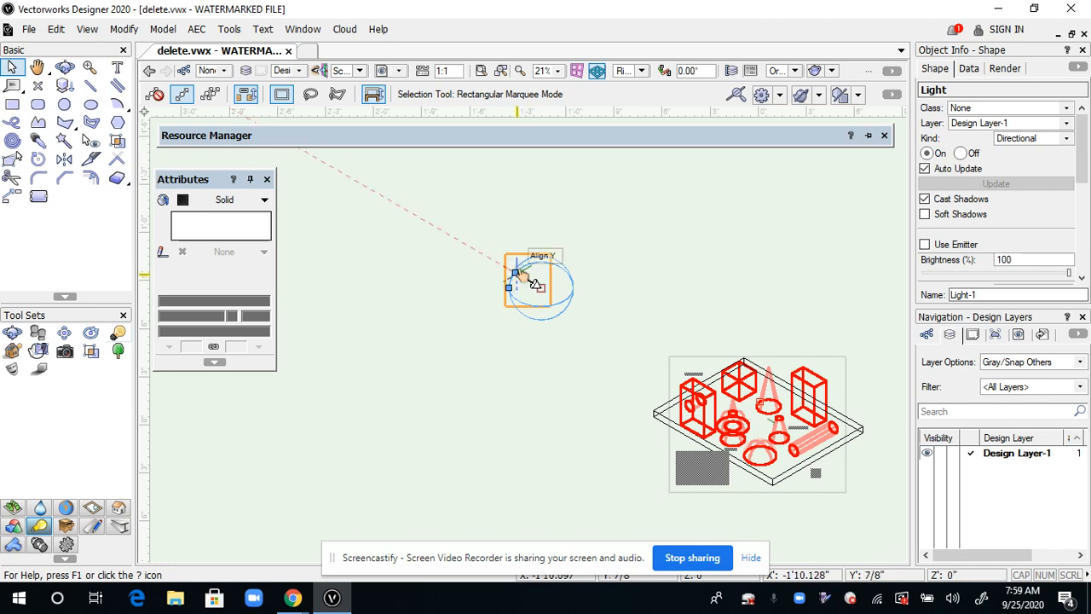
mouse_move(534, 283)
mouse_down()
mouse_move(519, 287)
mouse_move(606, 294)
mouse_move(541, 309)
mouse_move(541, 274)
mouse_move(521, 275)
mouse_move(506, 295)
mouse_move(507, 271)
mouse_move(522, 263)
mouse_move(522, 288)
mouse_move(503, 283)
mouse_move(516, 290)
mouse_up()
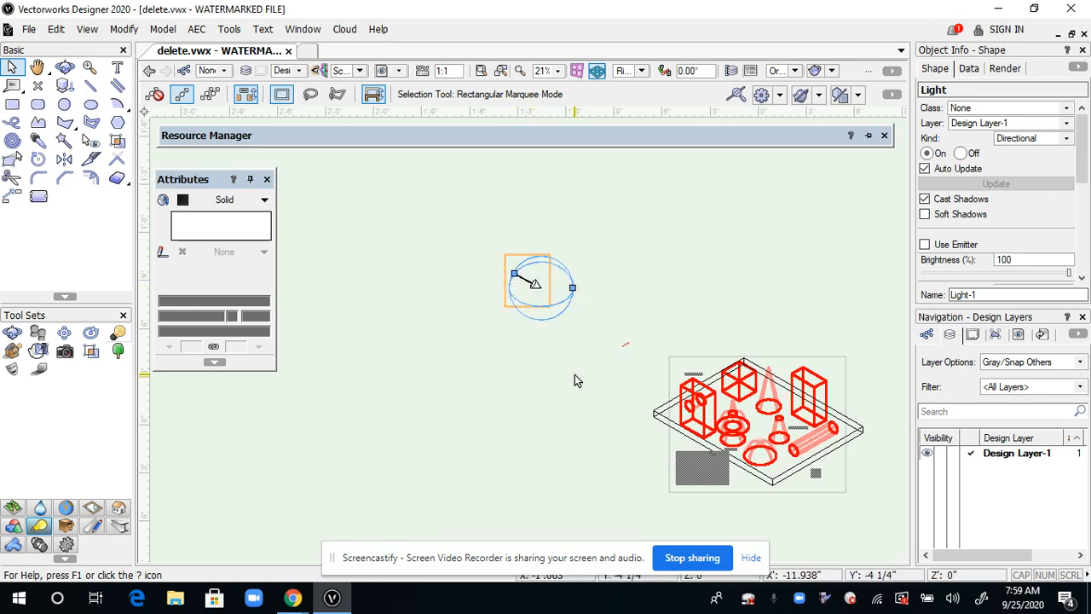
- Render the whole board of shapes in Final Quality Renderworks with the directional light
key(space)
mouse_move(623, 434)
mouse_down()
mouse_move(455, 389)
mouse_move(370, 341)
mouse_up()
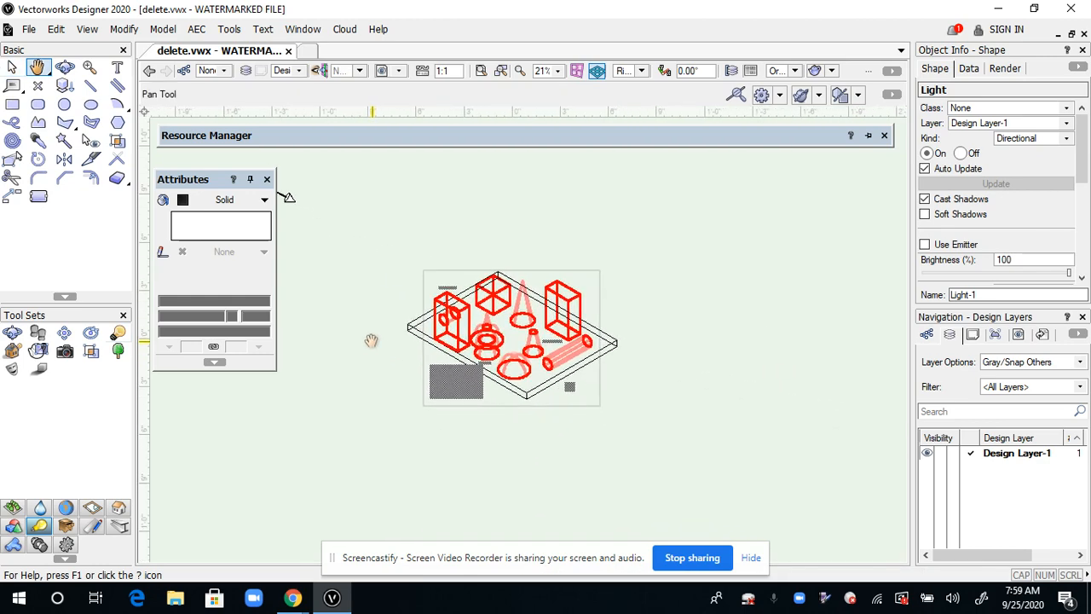
scroll(520, 351, up, 4)
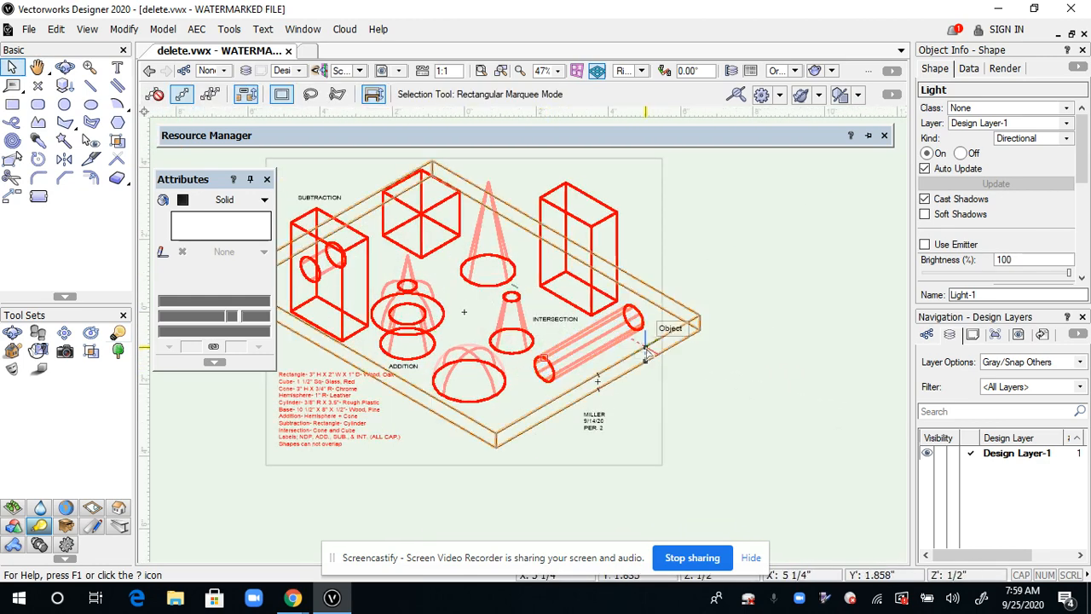
middle_drag(652, 348, 711, 358)
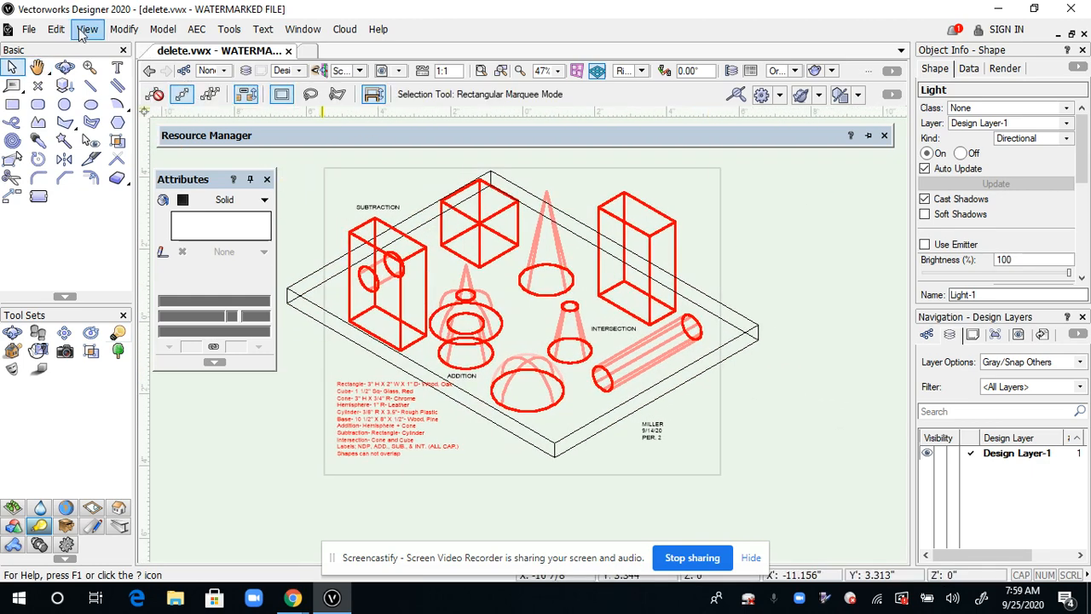
click(86, 29)
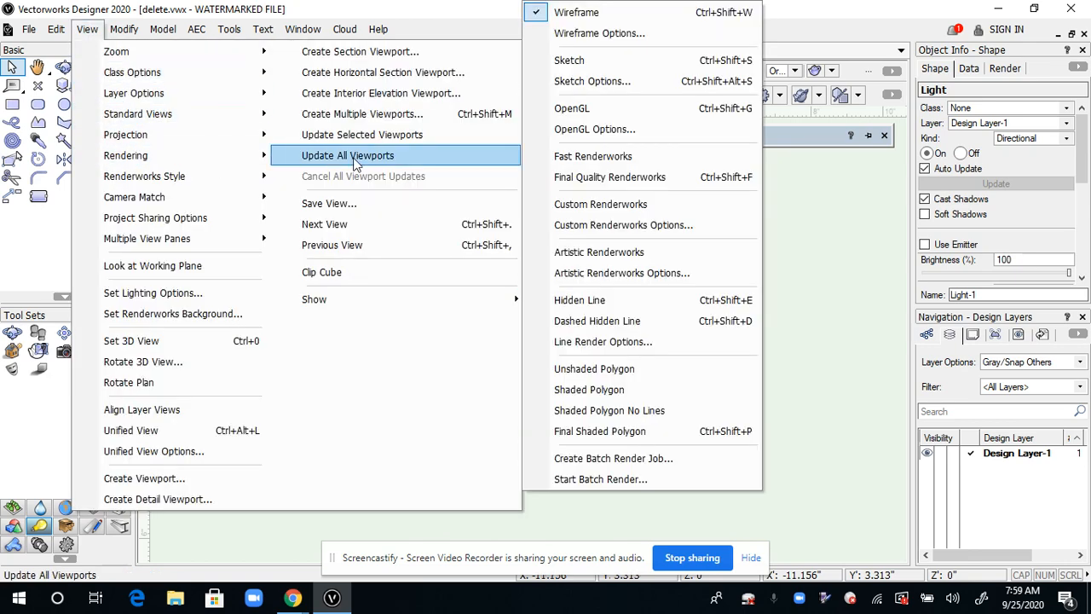
mouse_move(239, 159)
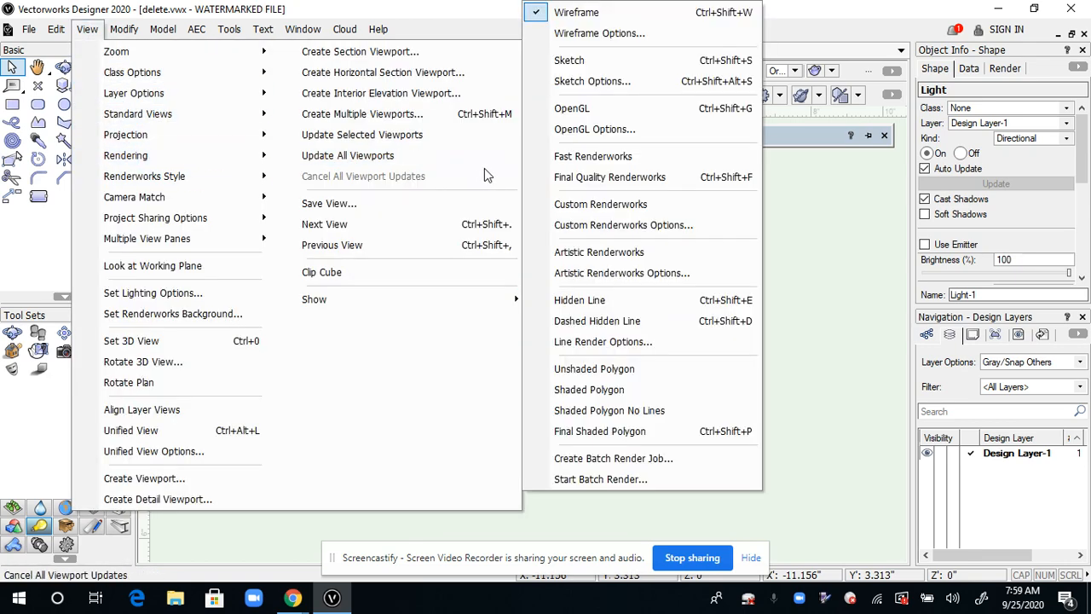
click(620, 181)
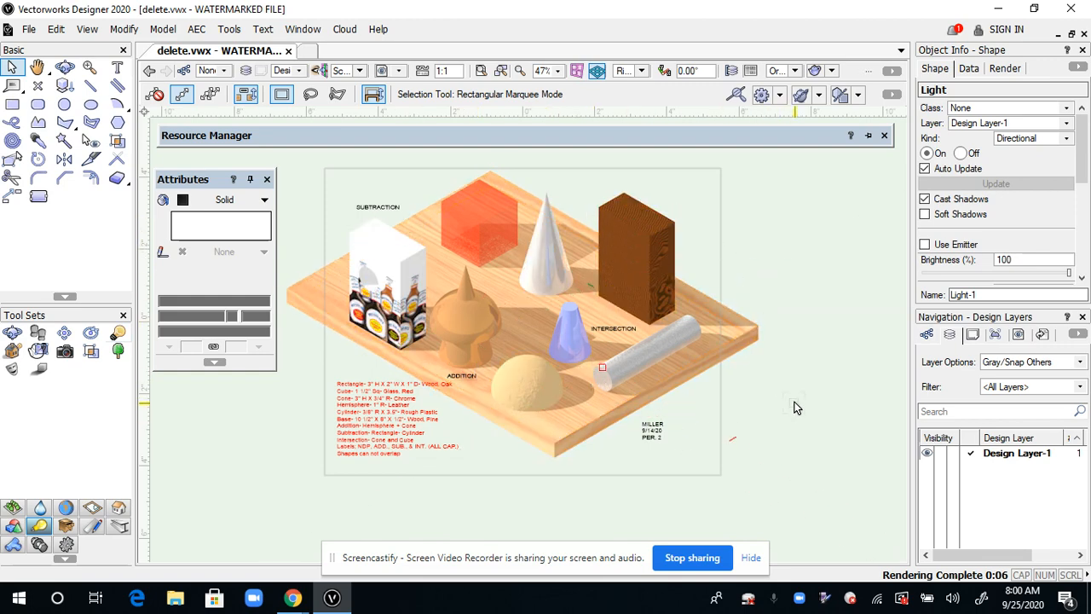
- Set the program's display preferences to show light objects only in wireframe
scroll(802, 407, down, 2)
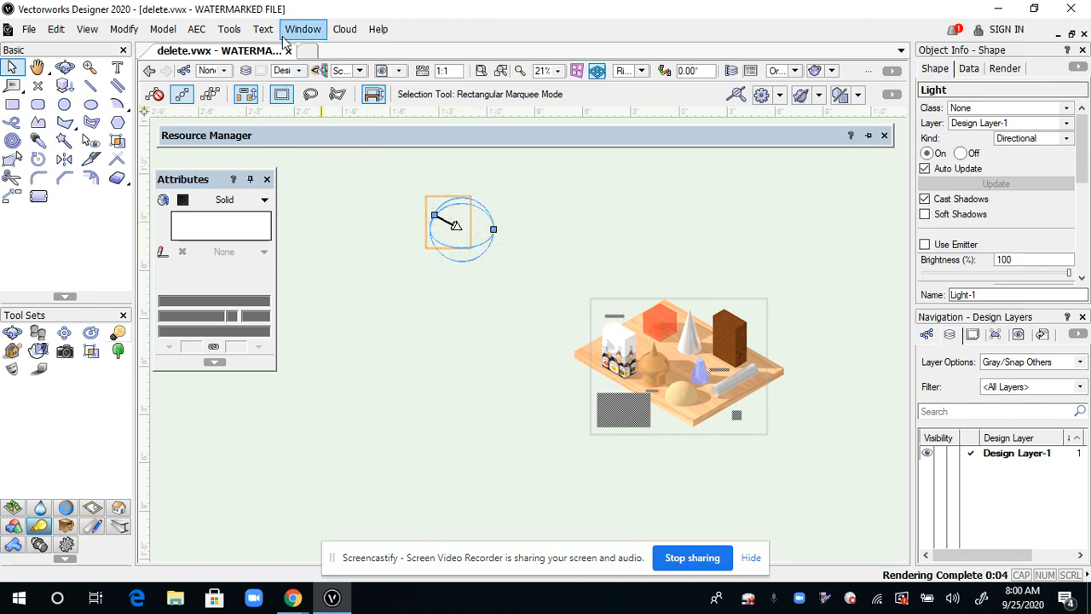
click(229, 29)
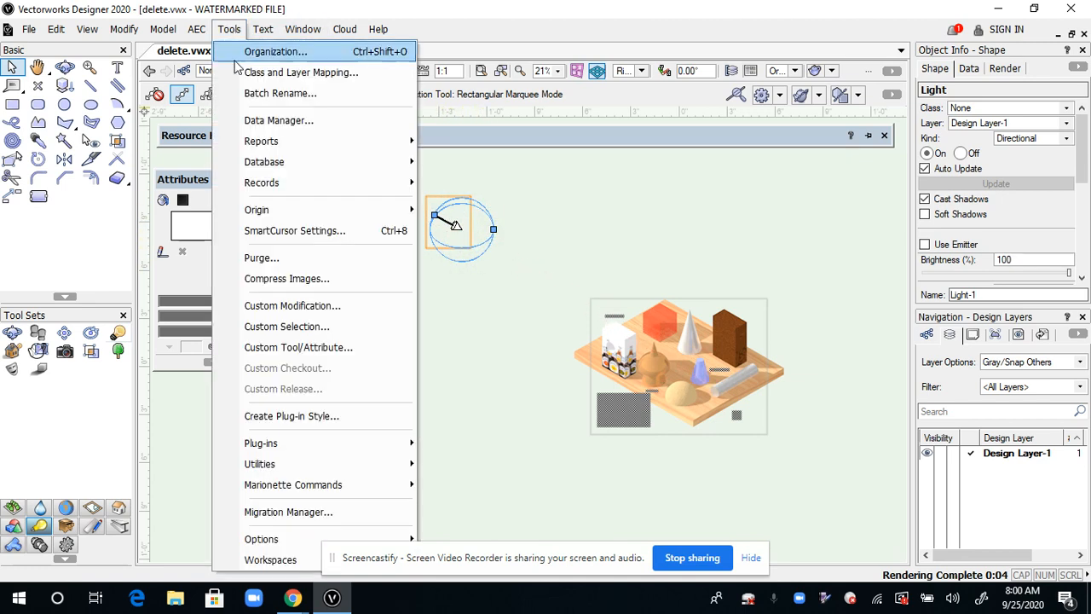
mouse_move(285, 556)
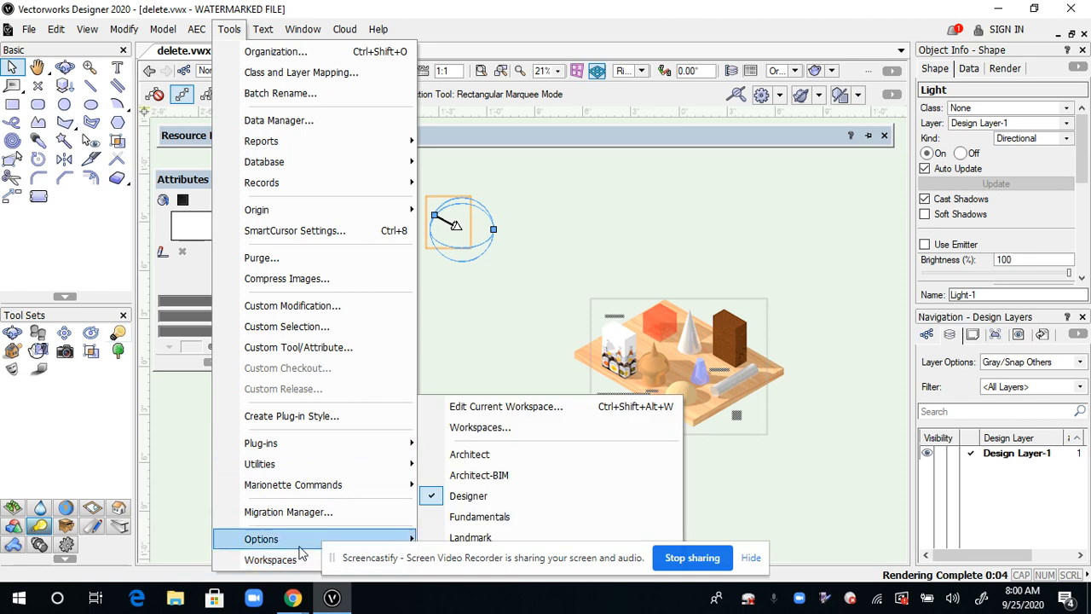
mouse_move(337, 544)
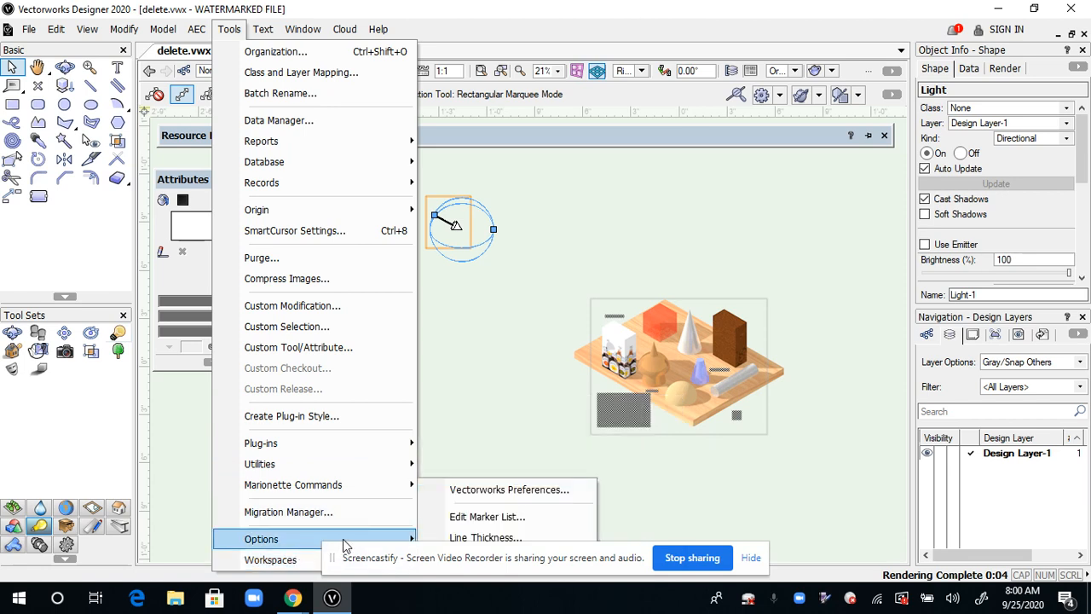
click(539, 498)
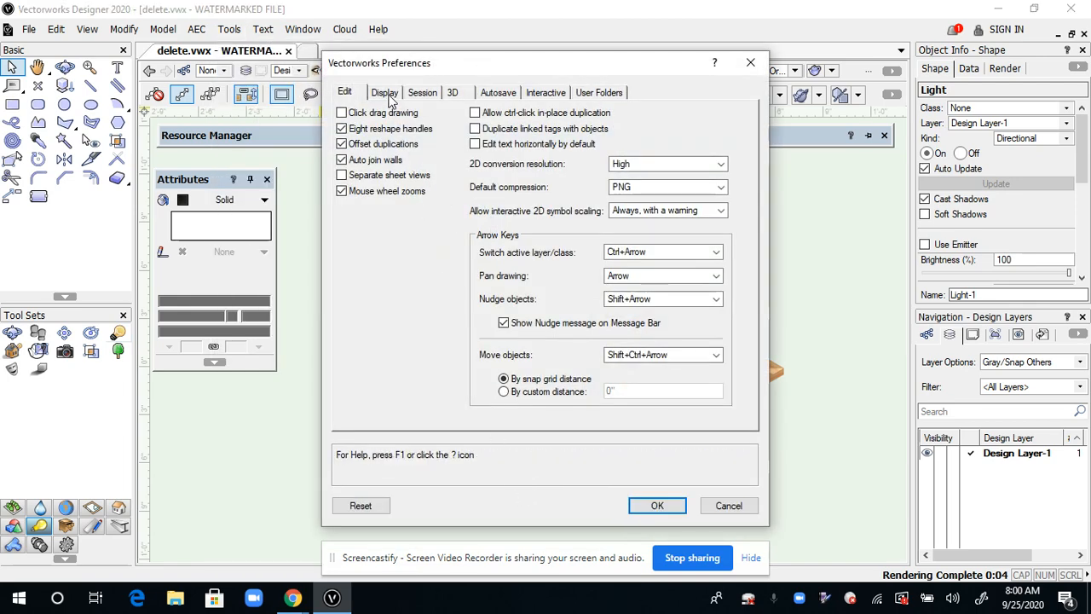
click(387, 94)
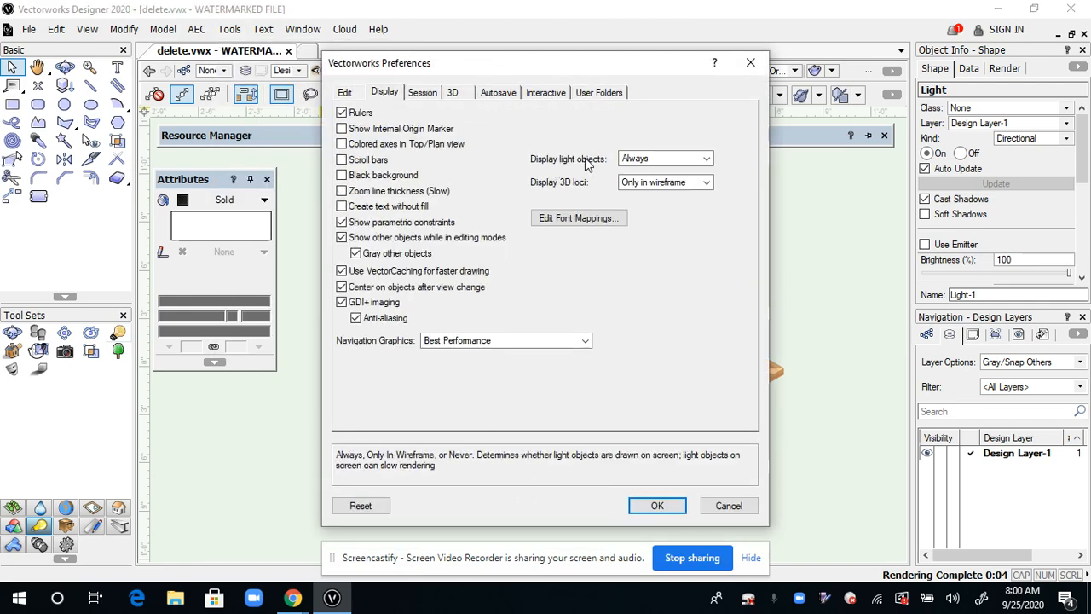
click(637, 161)
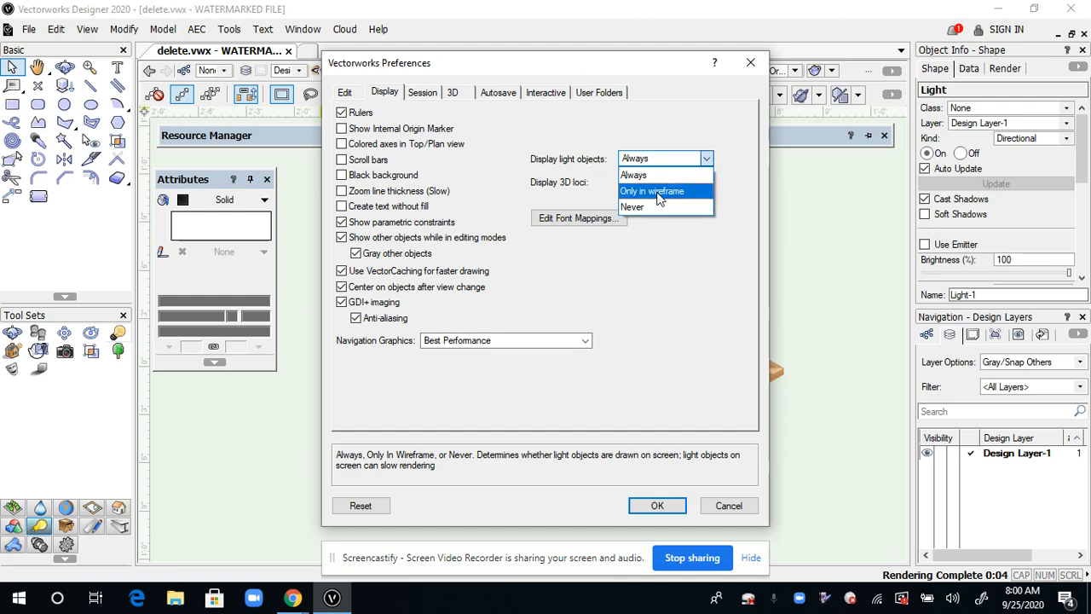
click(658, 192)
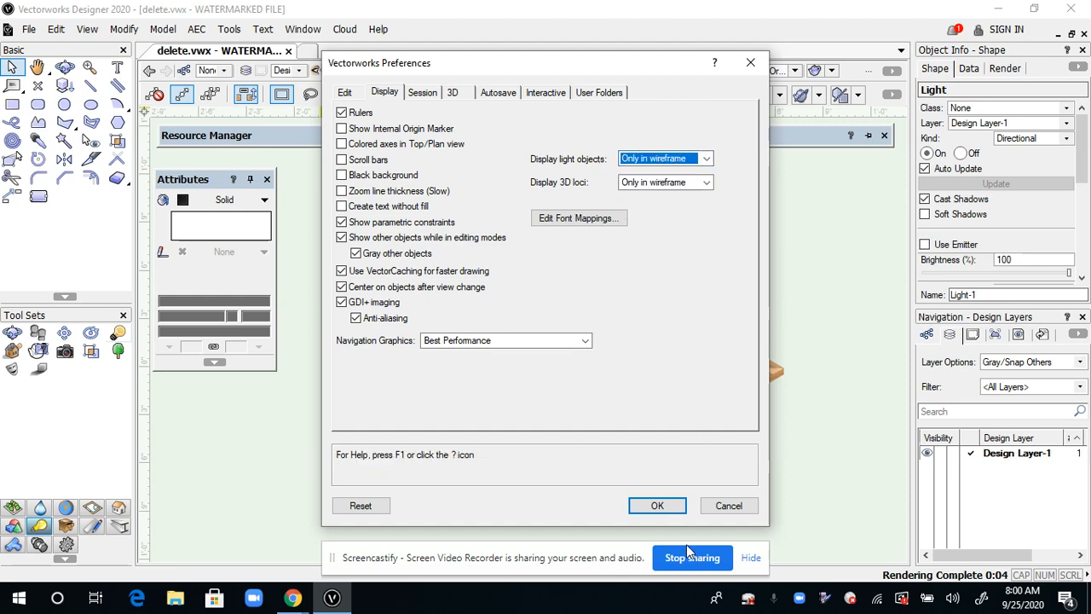
click(657, 506)
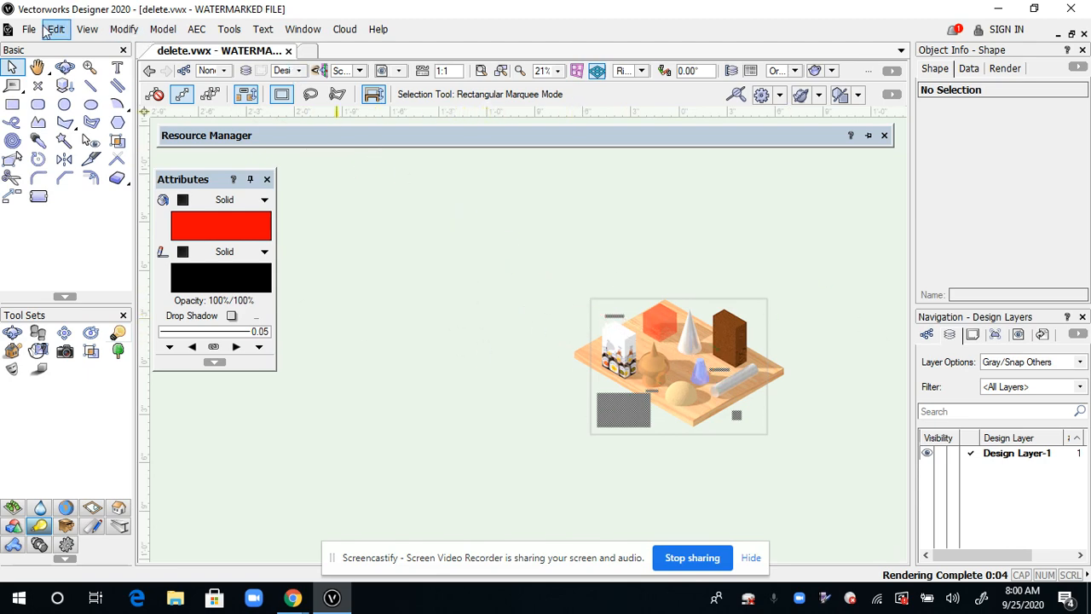
click(86, 31)
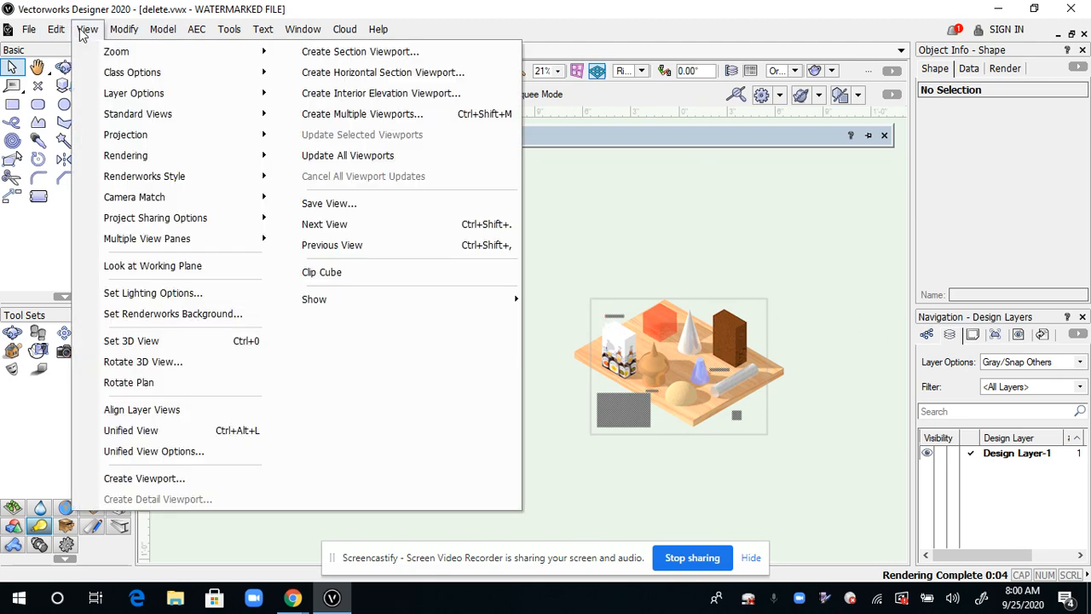
mouse_move(123, 29)
click(734, 198)
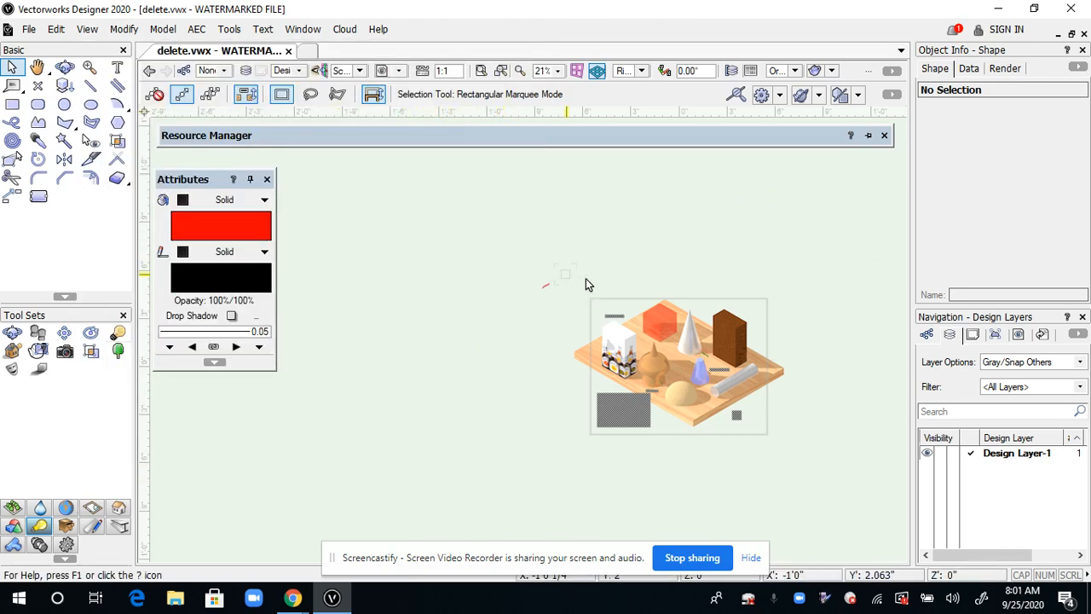
scroll(792, 447, up, 2)
middle_drag(786, 450, 631, 438)
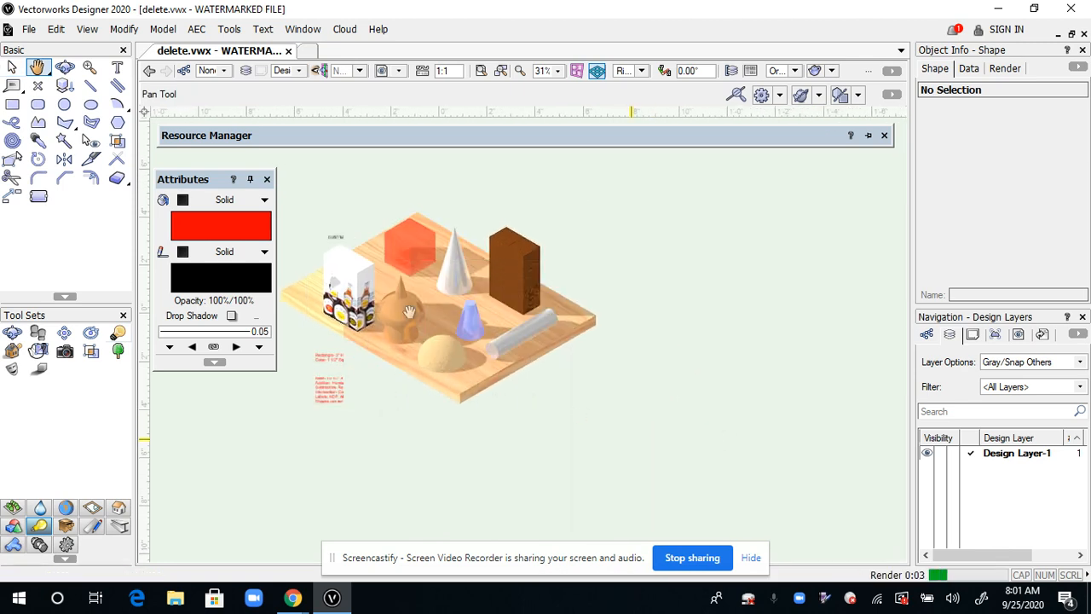
middle_drag(465, 281, 510, 264)
scroll(510, 265, up, 2)
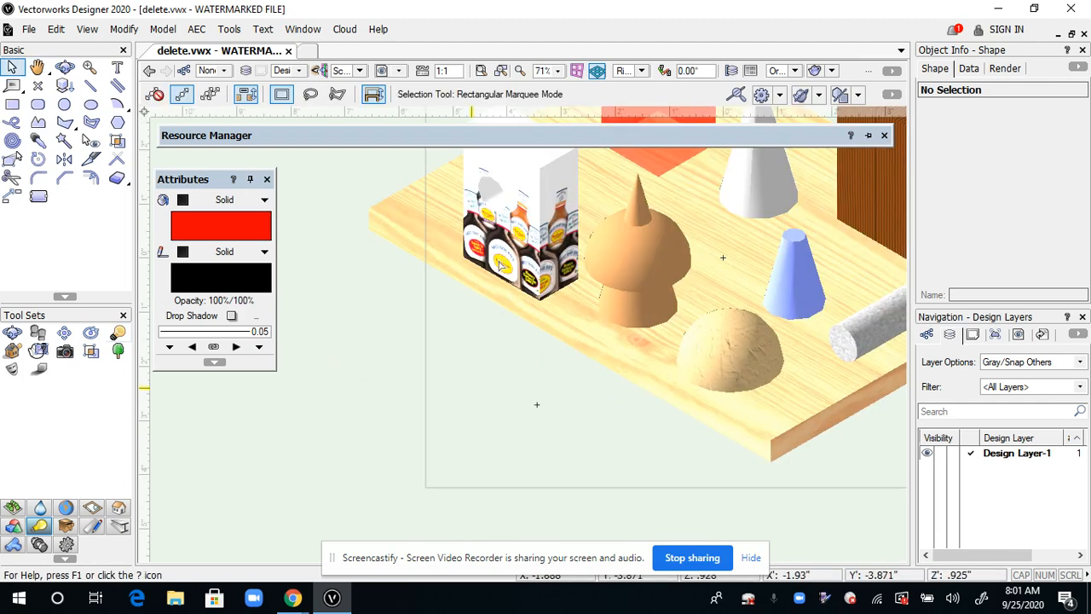